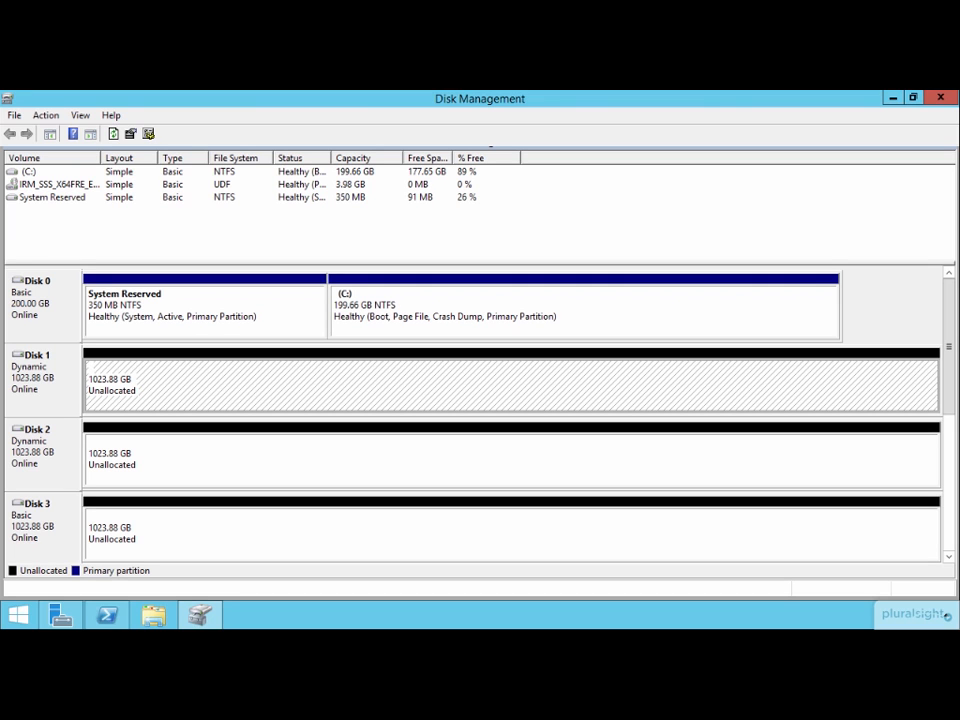
Step: Start creating a virtual hard disk and set its file location to MyVHD on the Desktop
{"action": "left_click", "coordinate": [53, 116]}
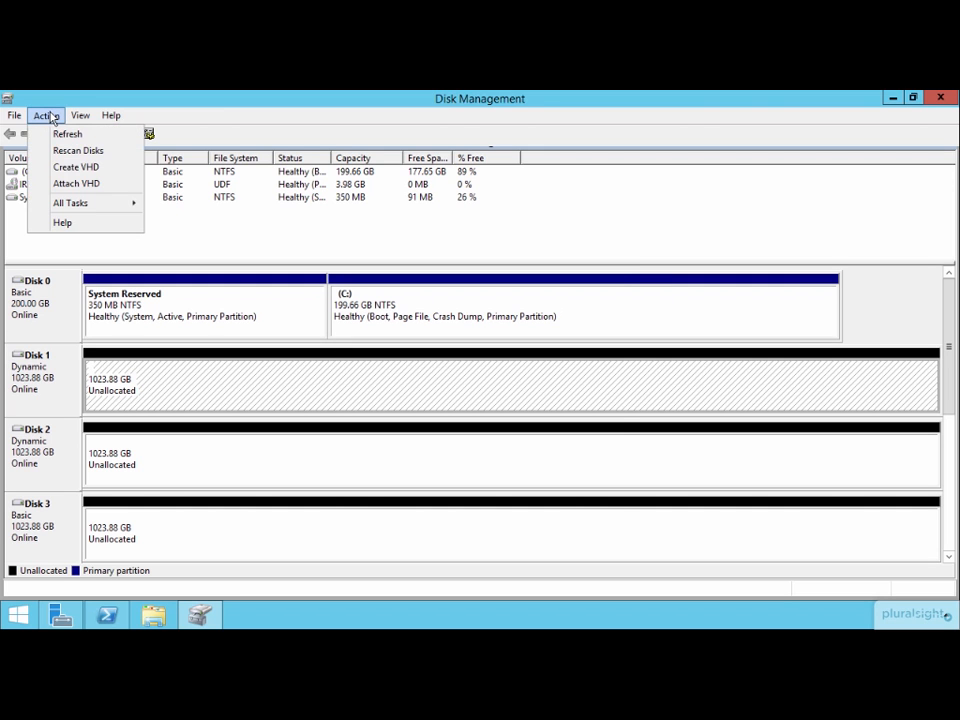
{"action": "left_click", "coordinate": [67, 167]}
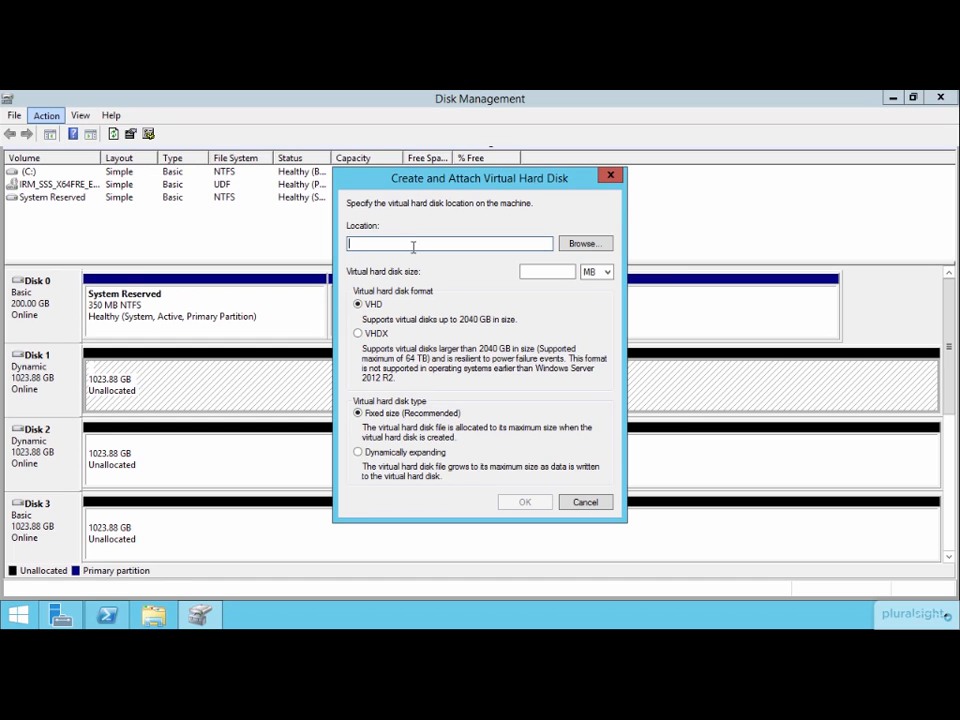
{"action": "left_click", "coordinate": [580, 243]}
{"action": "left_click", "coordinate": [354, 358]}
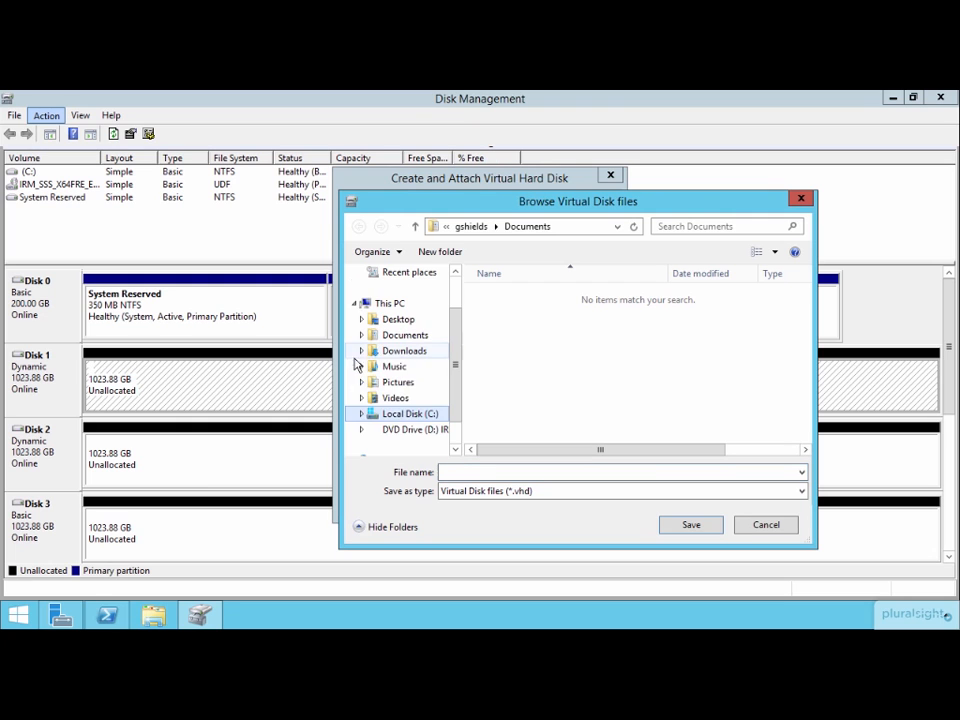
{"action": "left_click", "coordinate": [393, 418]}
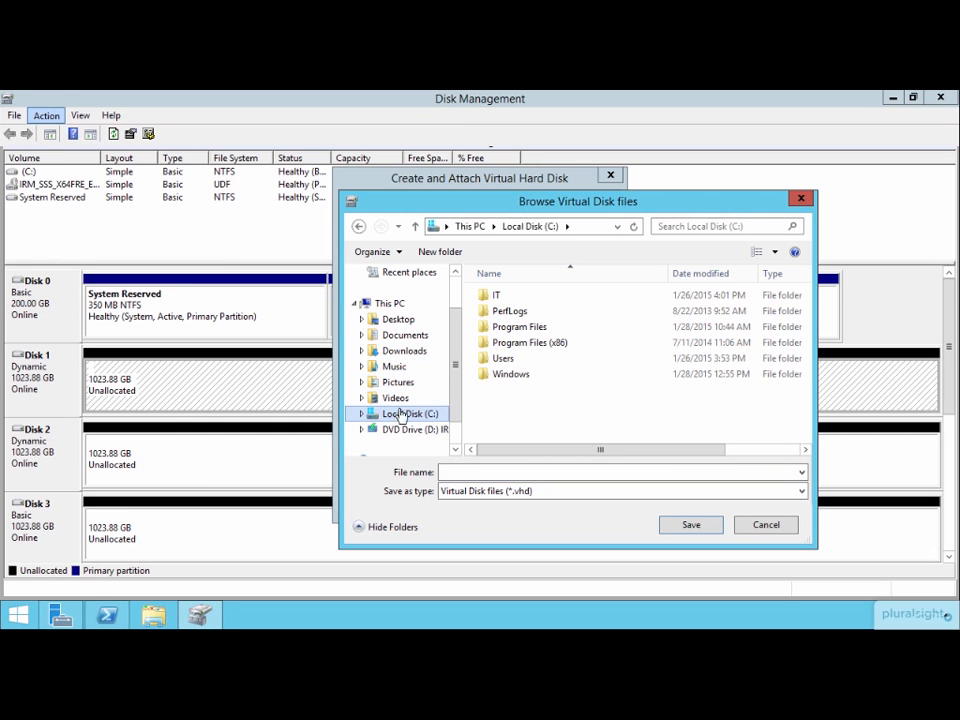
{"action": "left_click", "coordinate": [397, 320]}
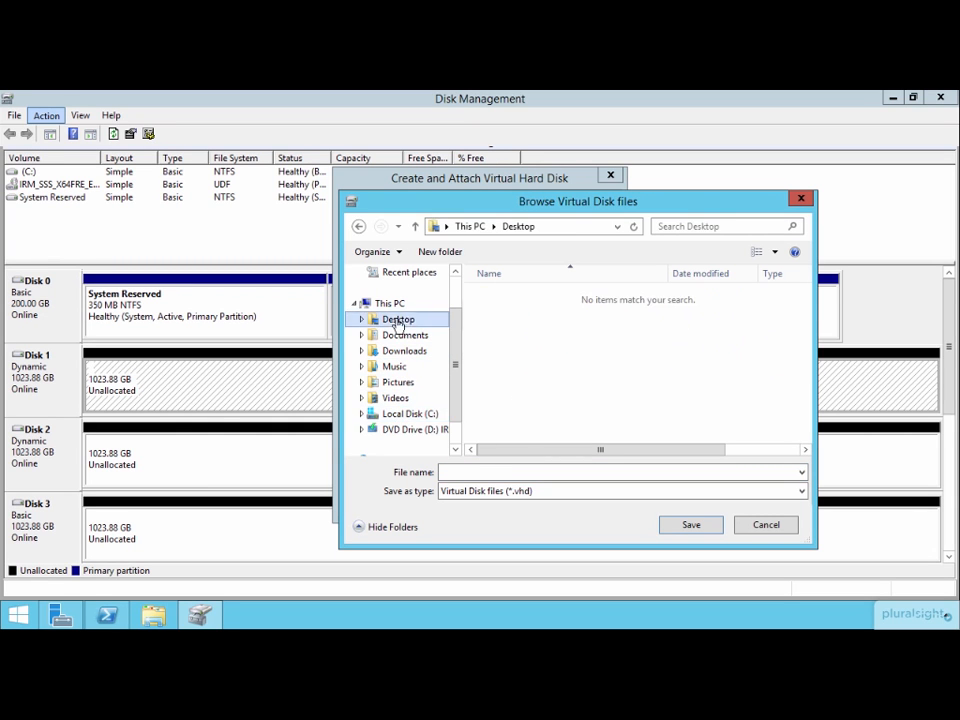
{"action": "left_click", "coordinate": [505, 469]}
{"action": "type", "text": "MyVHD"}
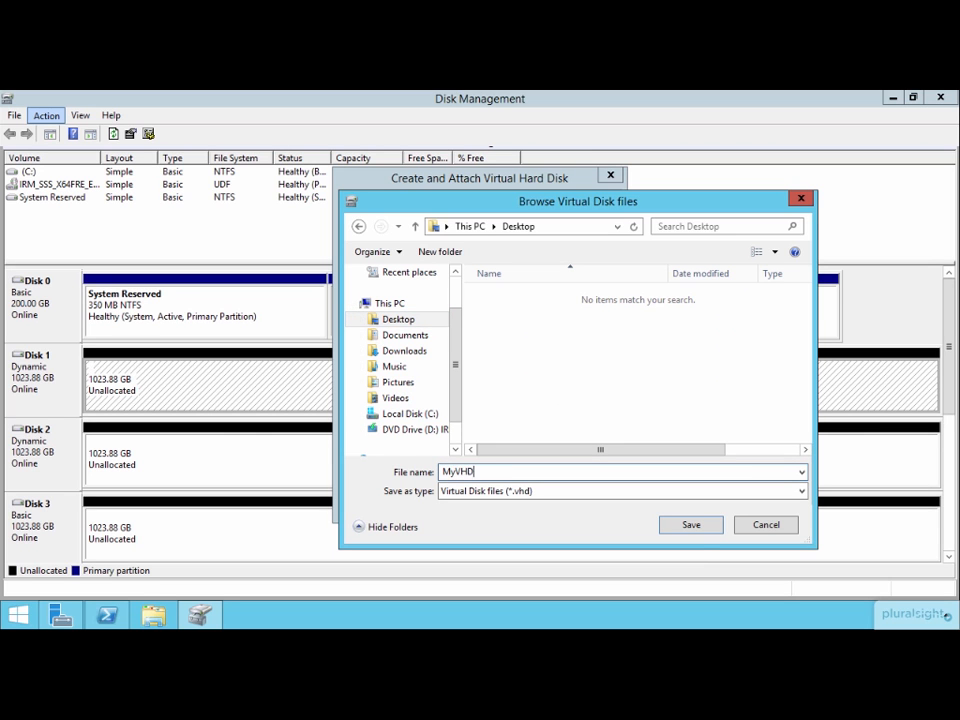
{"action": "left_click", "coordinate": [689, 527]}
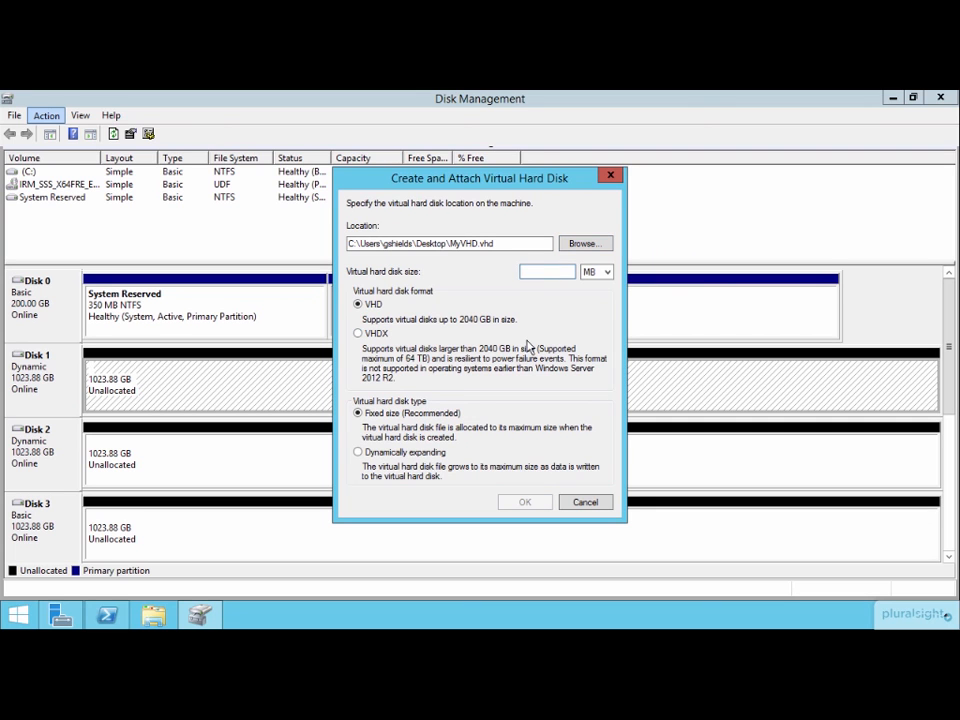
Step: Set the virtual hard disk size to 20 GB, choose the VHDX format with the recommended dynamically expanding type, and create it
{"action": "type", "text": "20"}
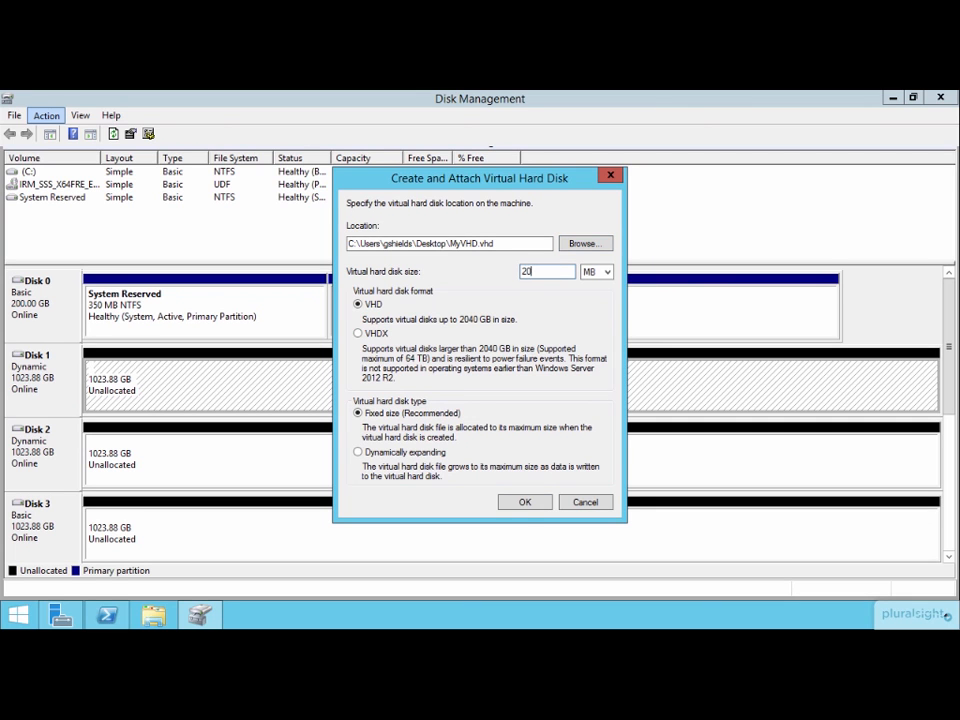
{"action": "left_click", "coordinate": [608, 272]}
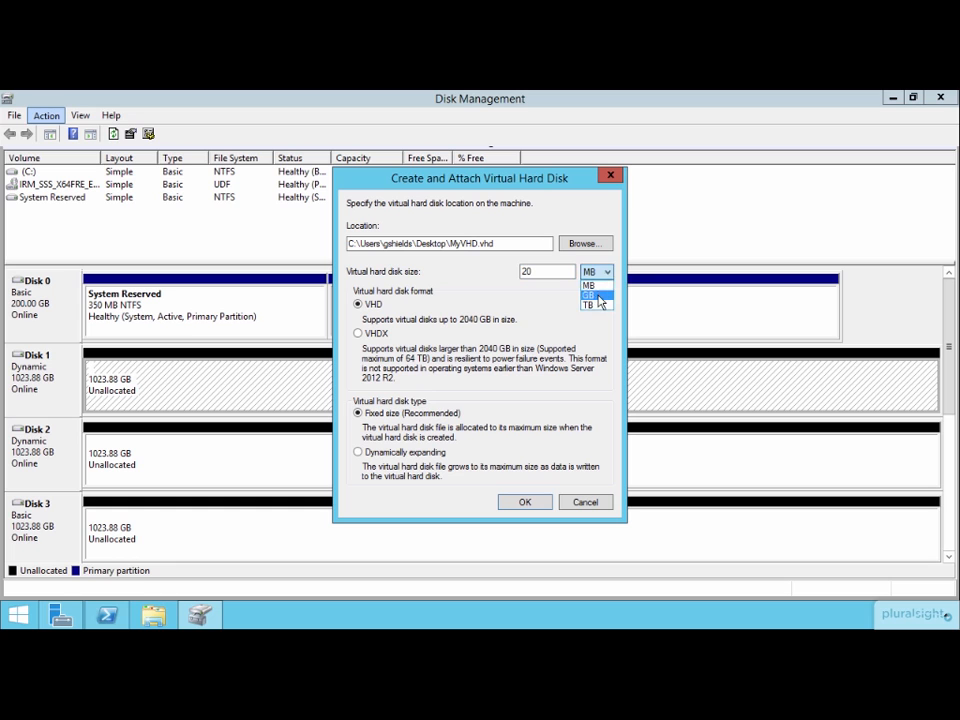
{"action": "left_click", "coordinate": [590, 294]}
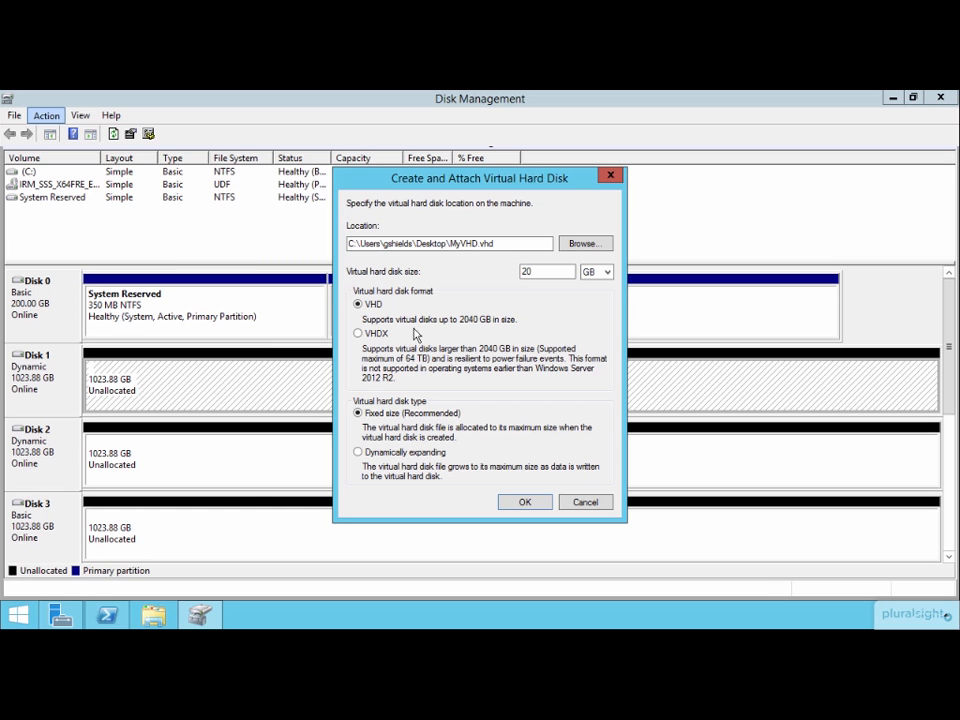
{"action": "left_click", "coordinate": [357, 335]}
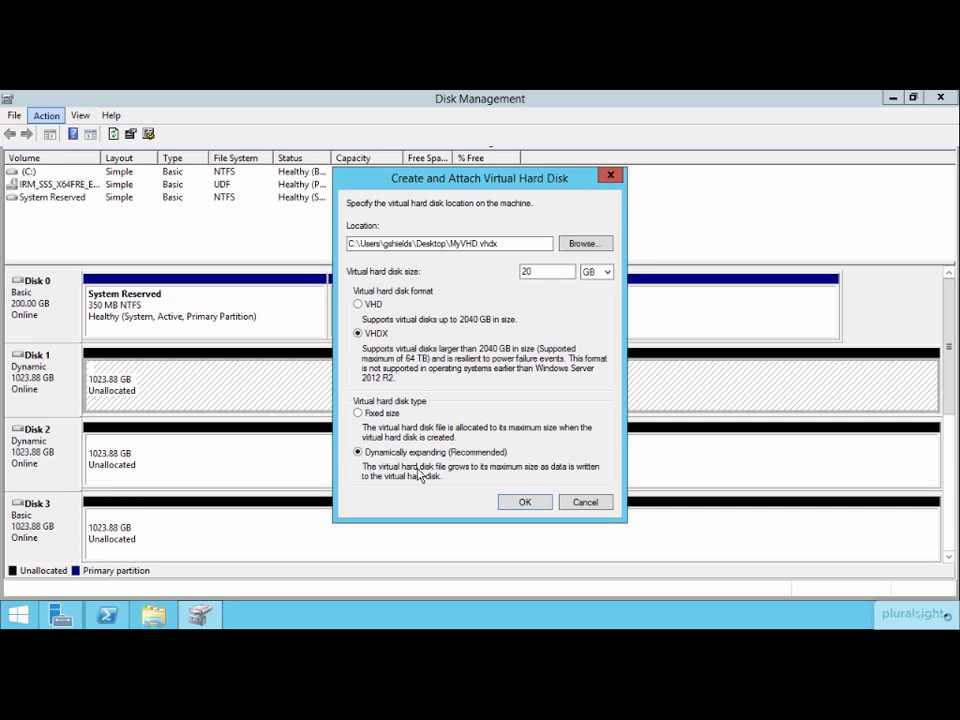
{"action": "left_click", "coordinate": [526, 504]}
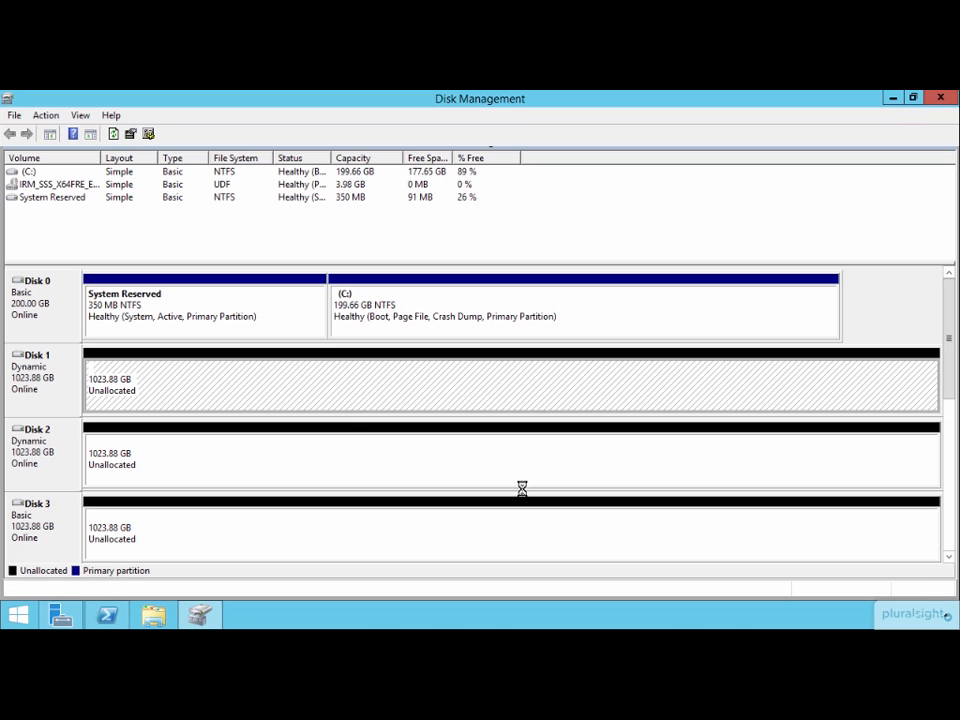
Step: Minimize the open windows and check the file size of MyVHD in its properties on the desktop
{"action": "left_click", "coordinate": [892, 100]}
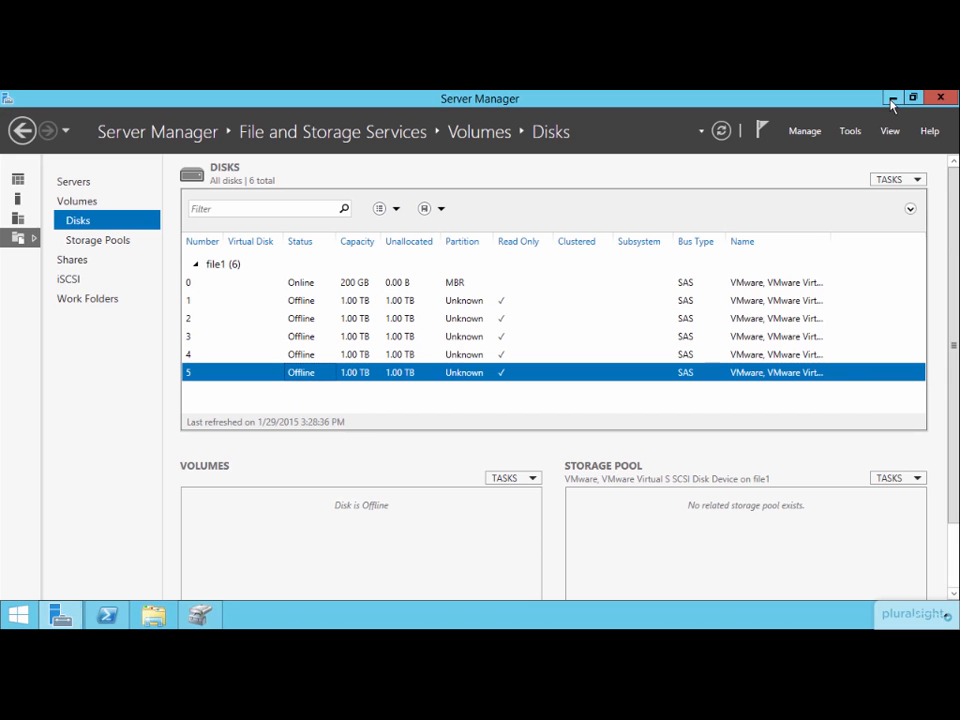
{"action": "left_click", "coordinate": [892, 100]}
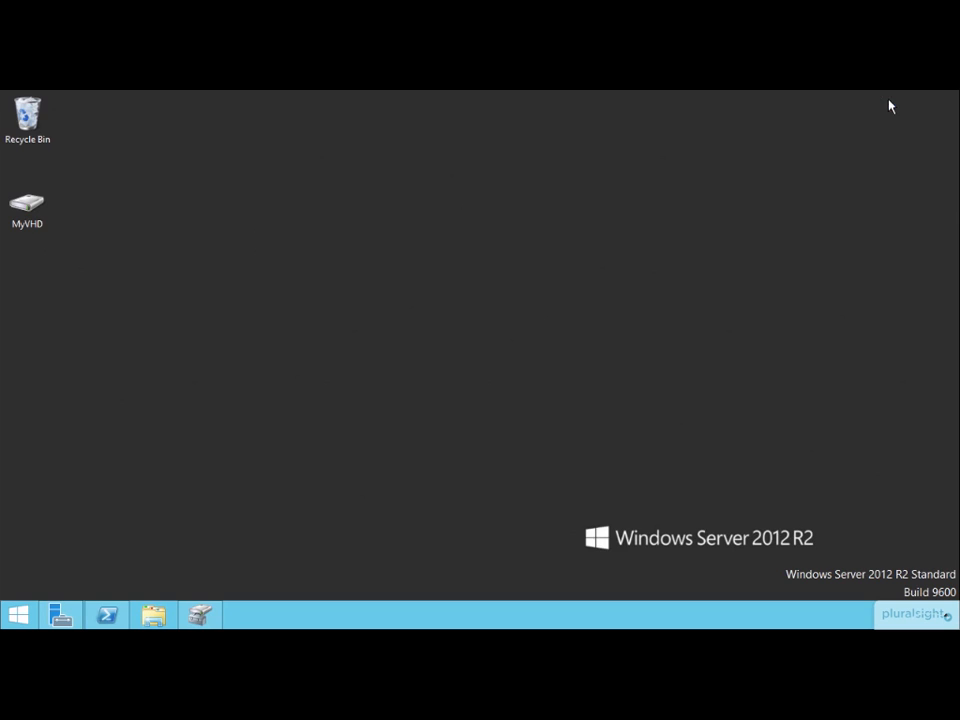
{"action": "right_click", "coordinate": [27, 202]}
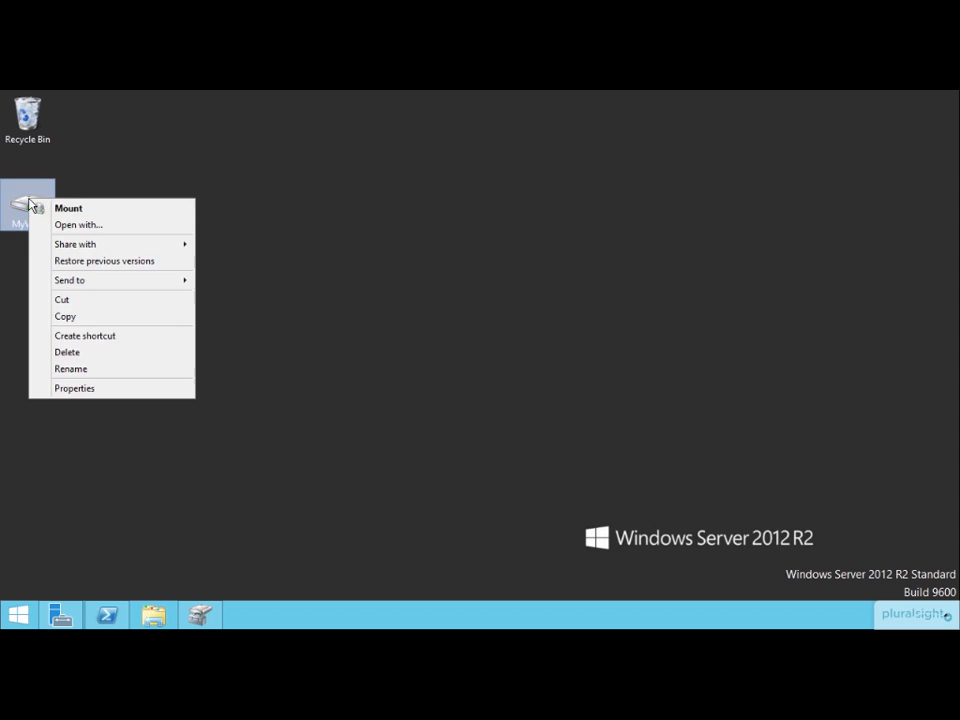
{"action": "left_click", "coordinate": [70, 388]}
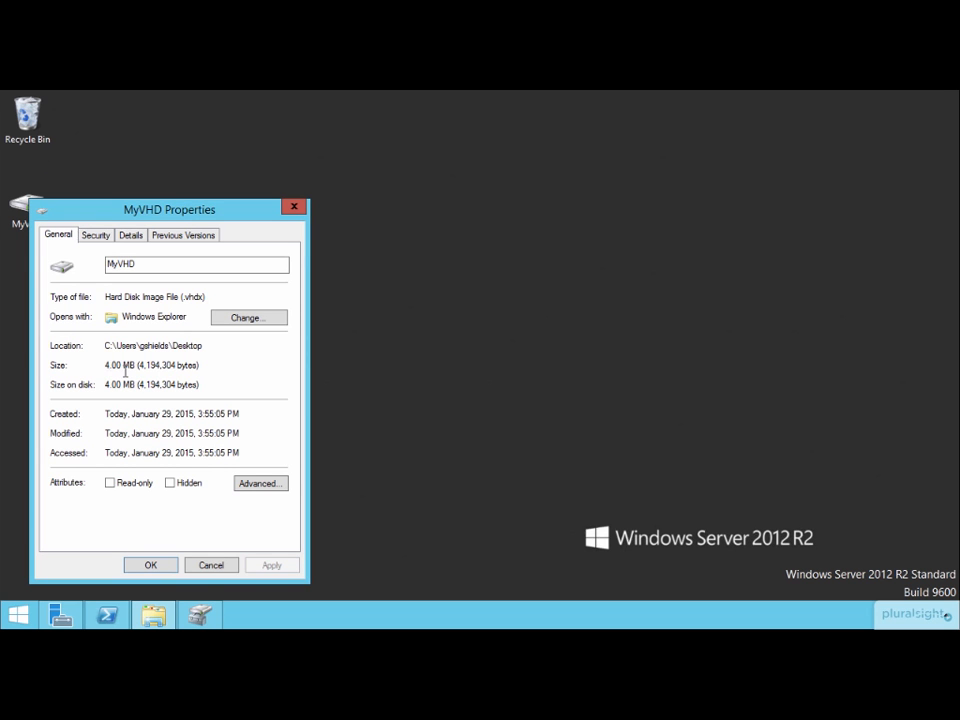
{"action": "left_click", "coordinate": [210, 566]}
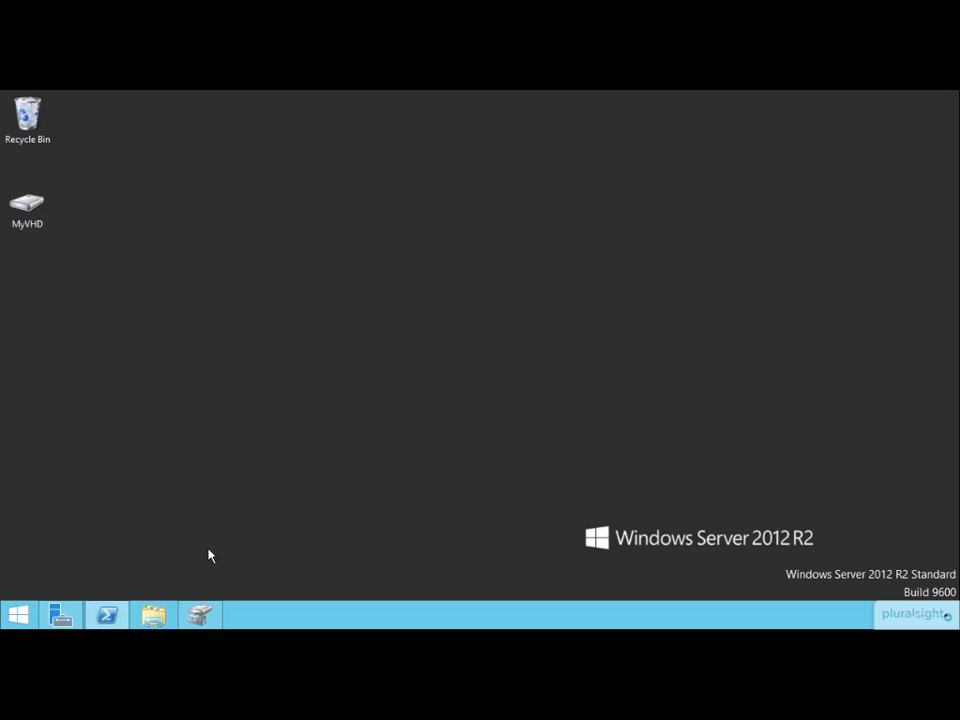
Step: Return to Disk Management and try to attach the MyVHD virtual disk file from the Desktop
{"action": "left_click", "coordinate": [200, 605]}
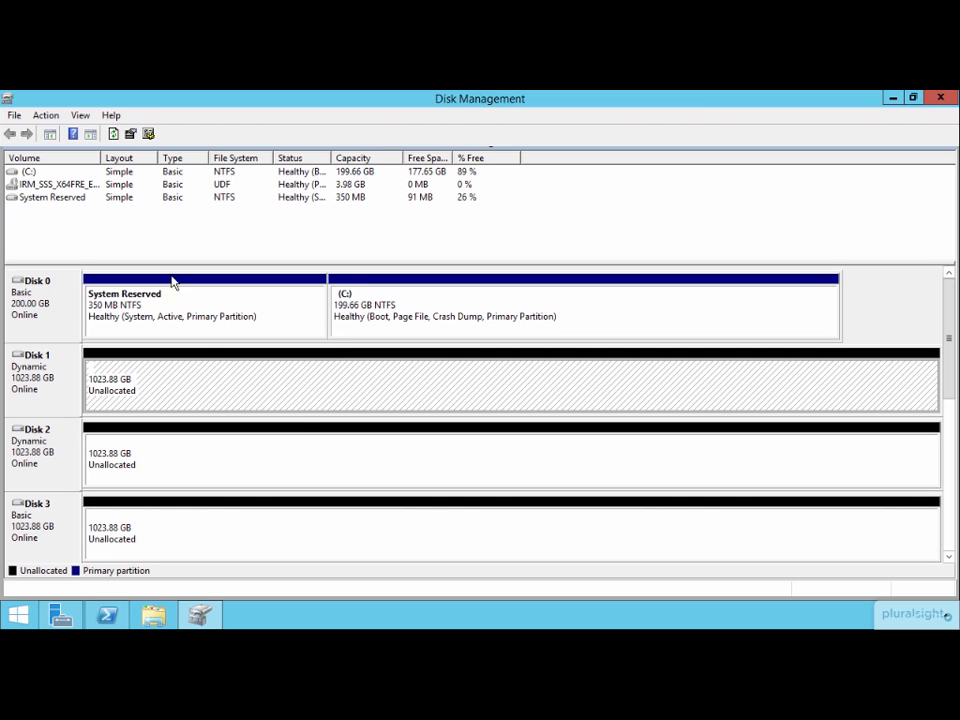
{"action": "left_click", "coordinate": [45, 118]}
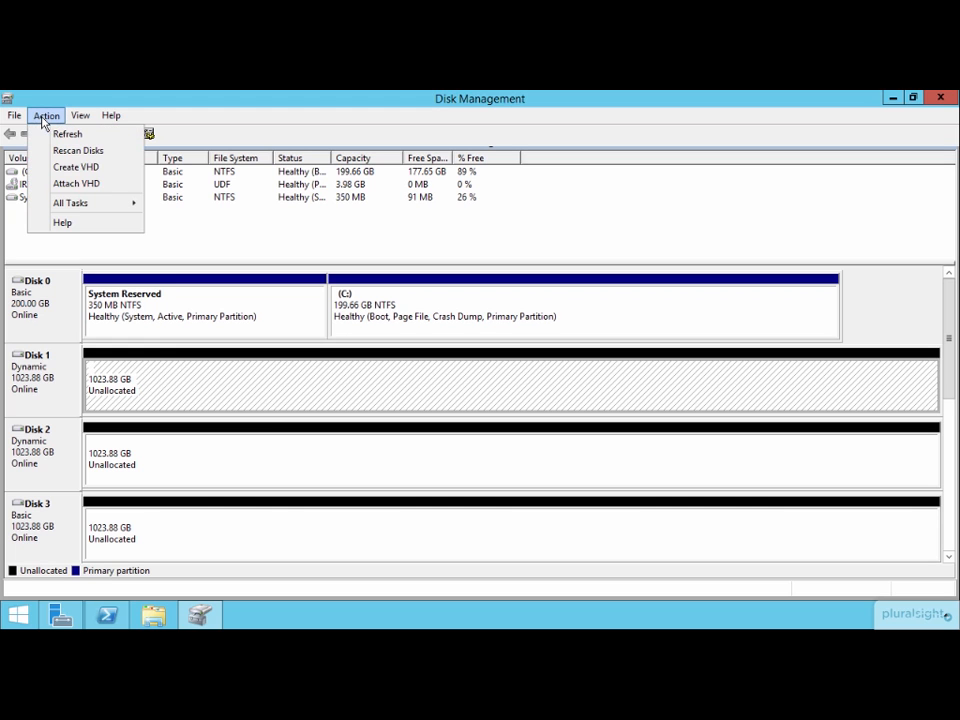
{"action": "left_click", "coordinate": [75, 184]}
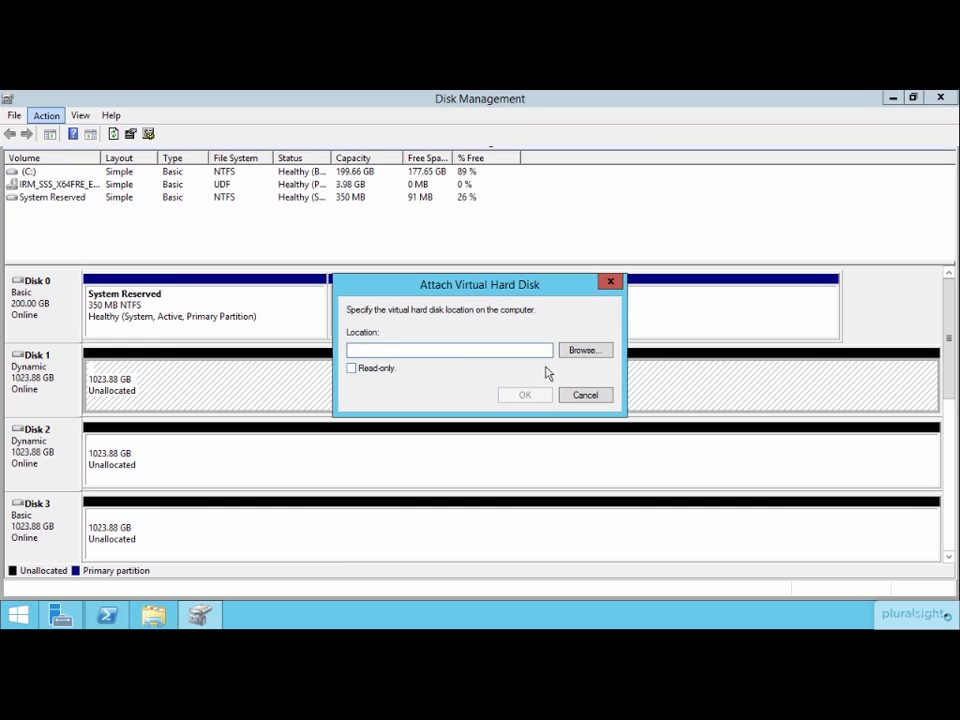
{"action": "left_click", "coordinate": [580, 356]}
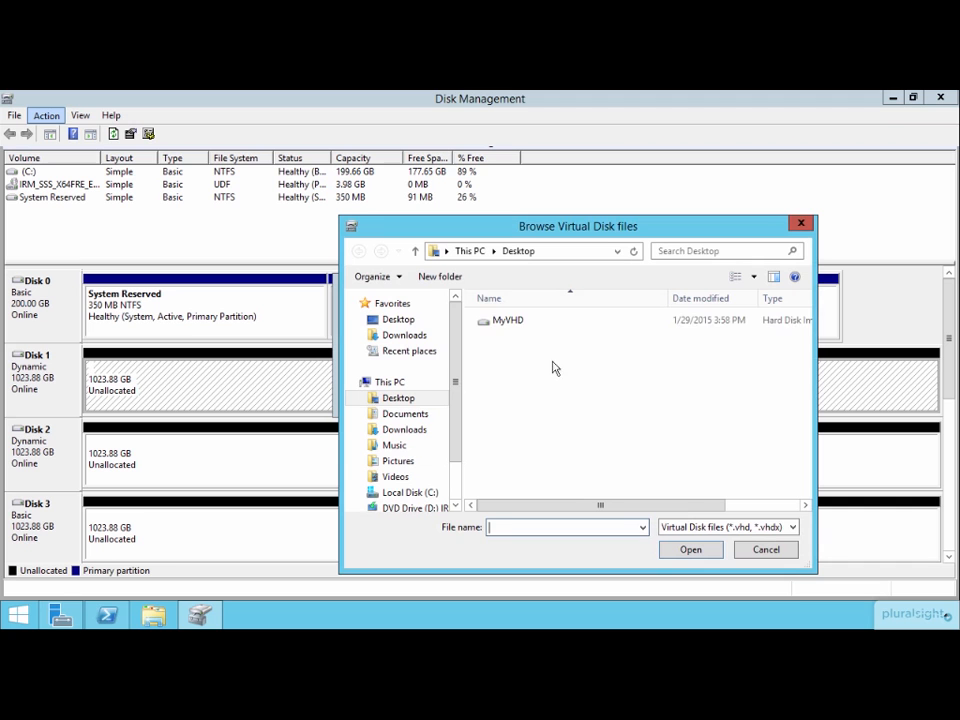
{"action": "left_click", "coordinate": [509, 321]}
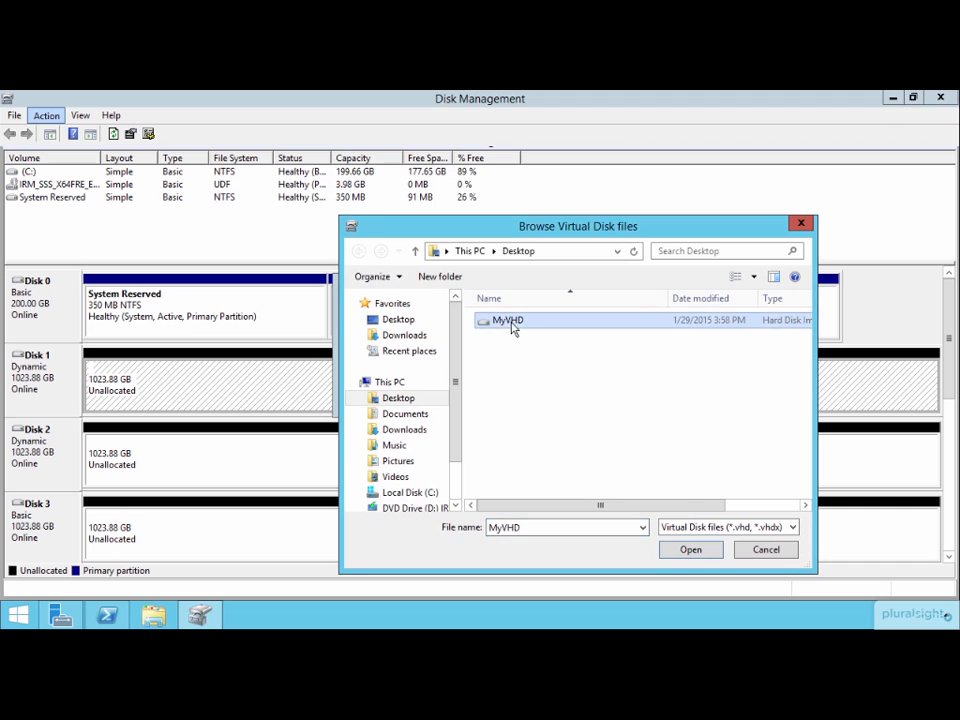
{"action": "left_click", "coordinate": [701, 560]}
{"action": "left_click", "coordinate": [518, 394]}
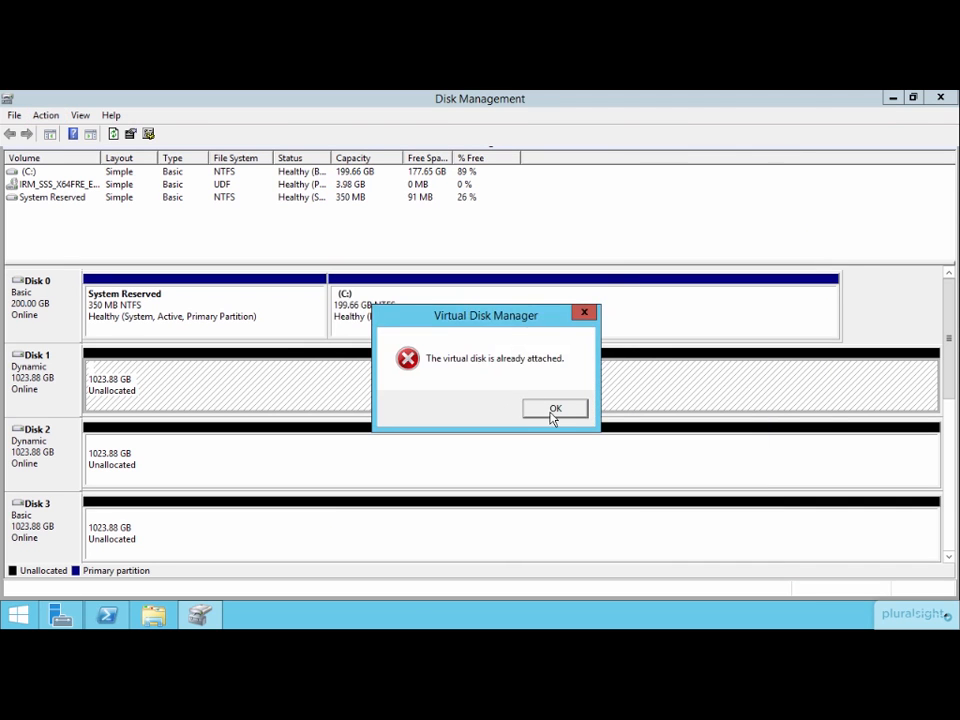
{"action": "left_click", "coordinate": [555, 409]}
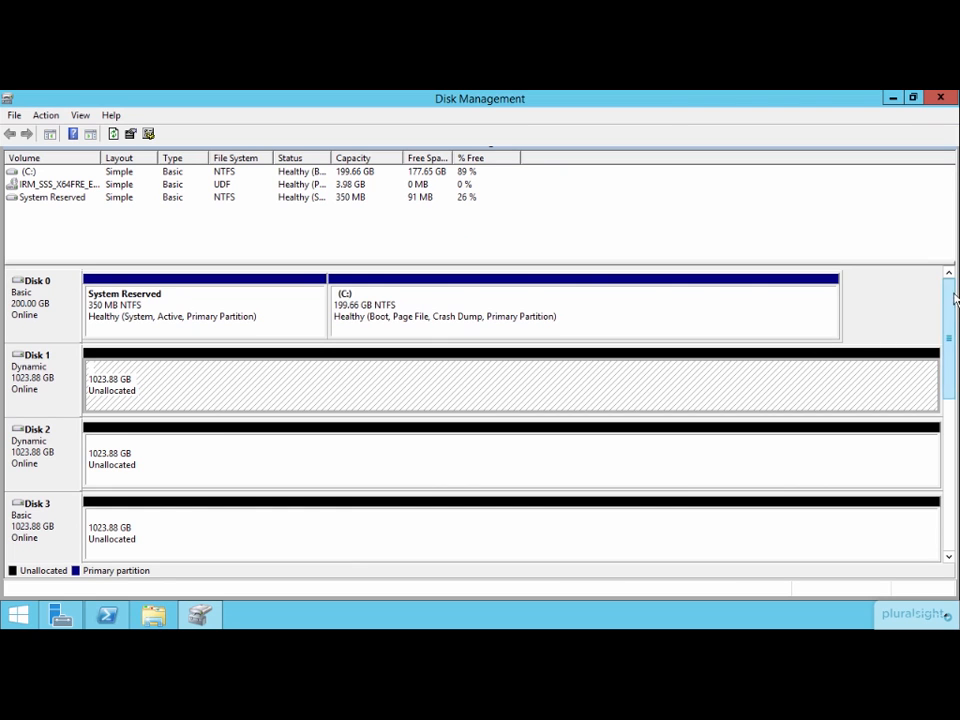
Step: Initialize the 20 GB Disk 6 with the GPT (GUID Partition Table) partition style
{"action": "left_click_drag", "start_coordinate": [955, 297], "coordinate": [949, 490]}
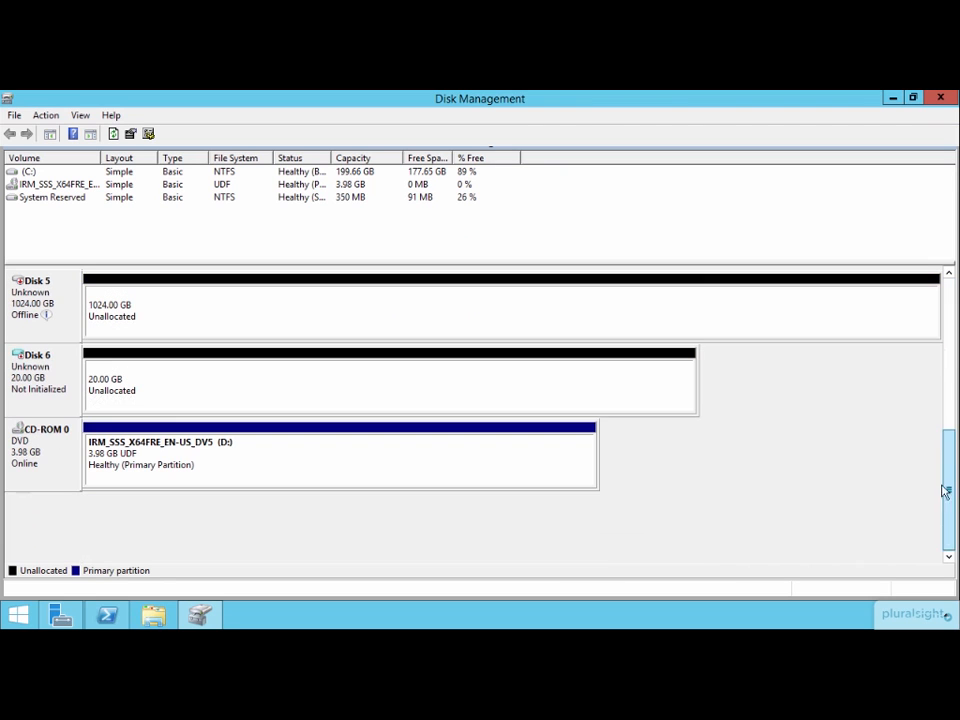
{"action": "right_click", "coordinate": [66, 366]}
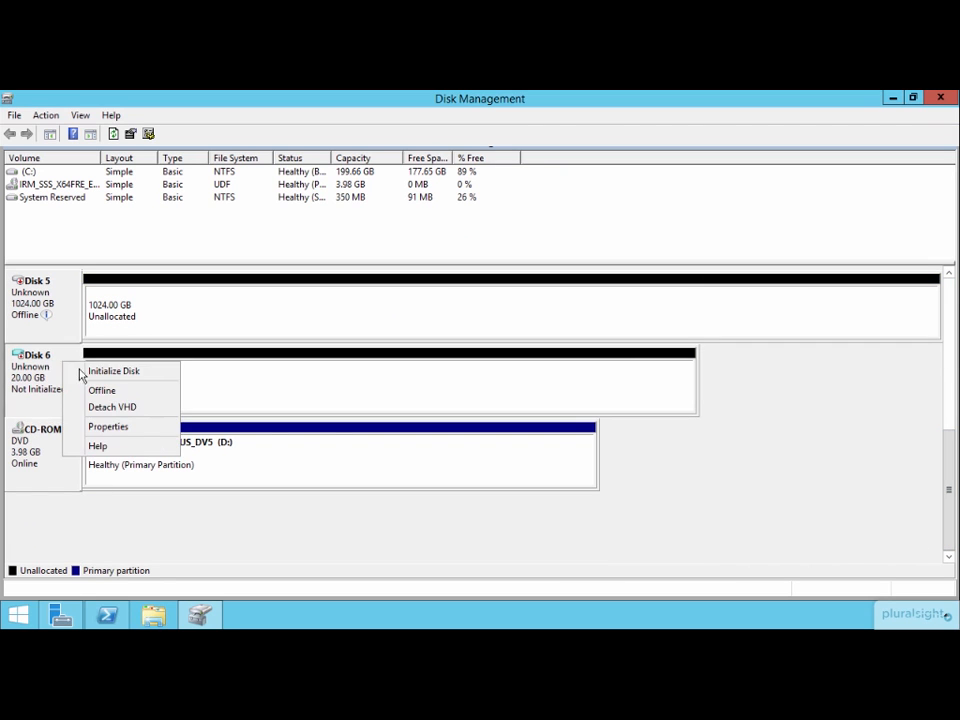
{"action": "left_click", "coordinate": [86, 374]}
{"action": "left_click", "coordinate": [418, 383]}
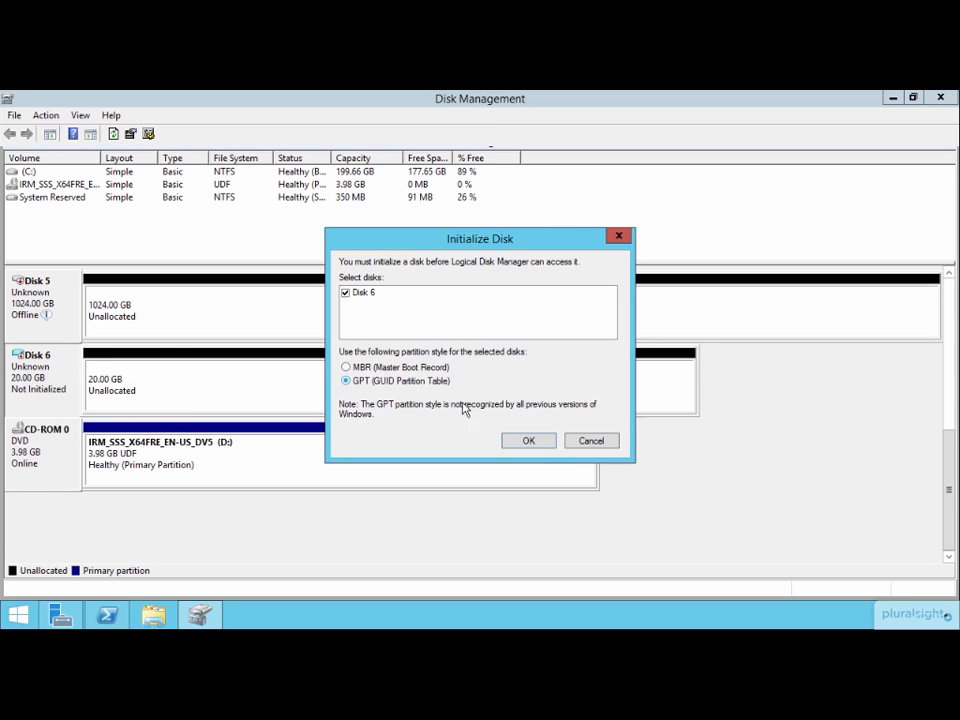
{"action": "left_click", "coordinate": [524, 440]}
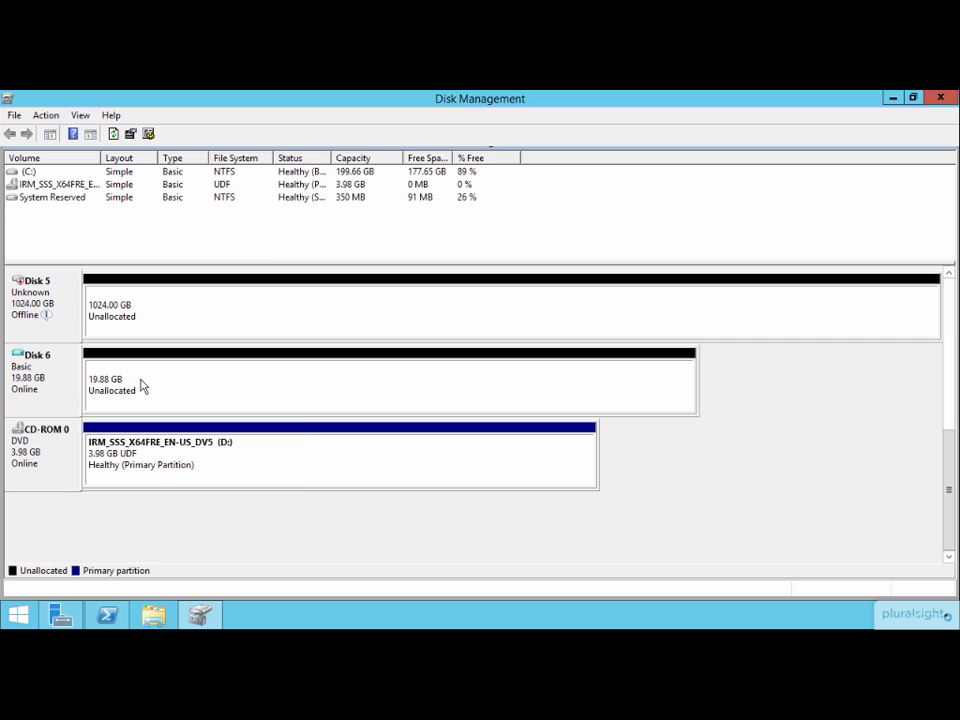
Step: Create a simple volume using all of Disk 6's unallocated space, with drive letter Z and the default NTFS quick-format settings
{"action": "right_click", "coordinate": [147, 381]}
{"action": "left_click", "coordinate": [174, 388]}
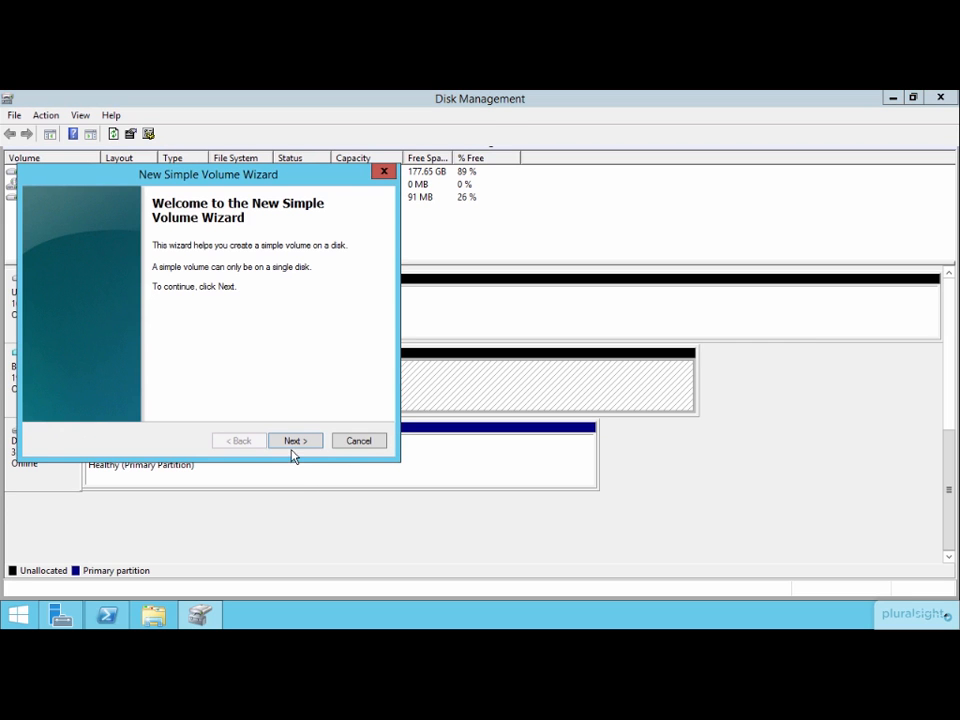
{"action": "left_click", "coordinate": [295, 447]}
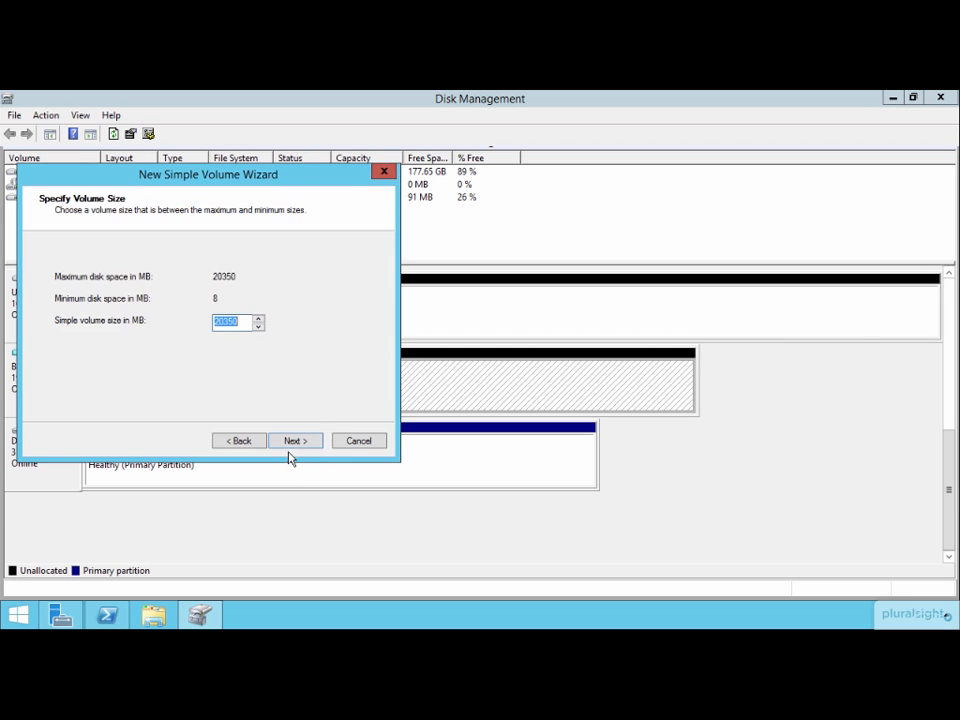
{"action": "left_click", "coordinate": [298, 443]}
{"action": "left_click", "coordinate": [284, 280]}
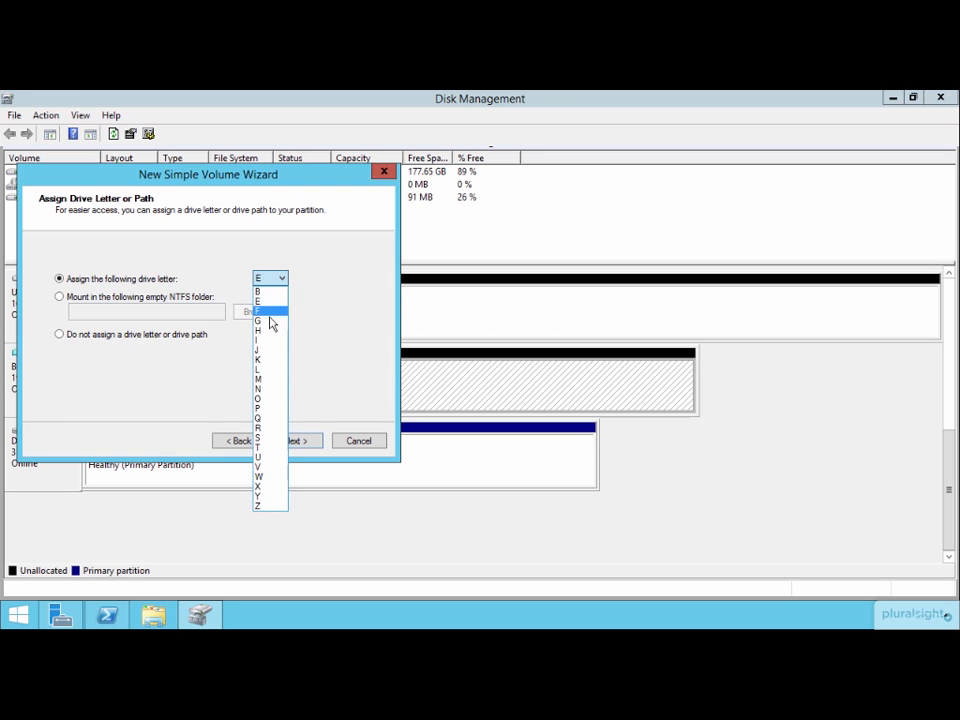
{"action": "left_click", "coordinate": [272, 507]}
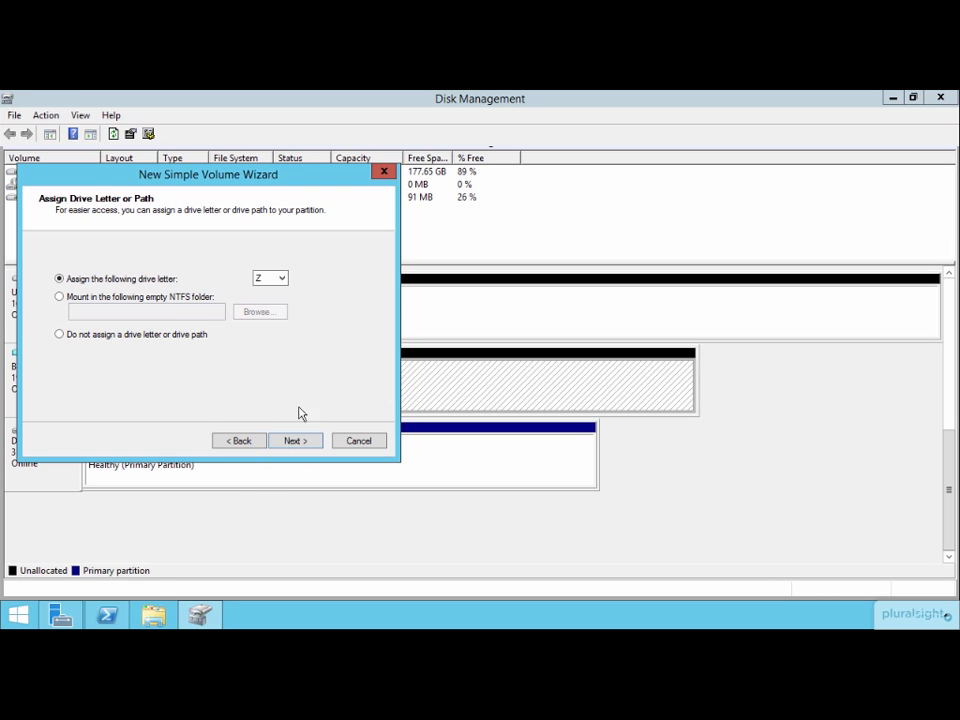
{"action": "left_click", "coordinate": [294, 444]}
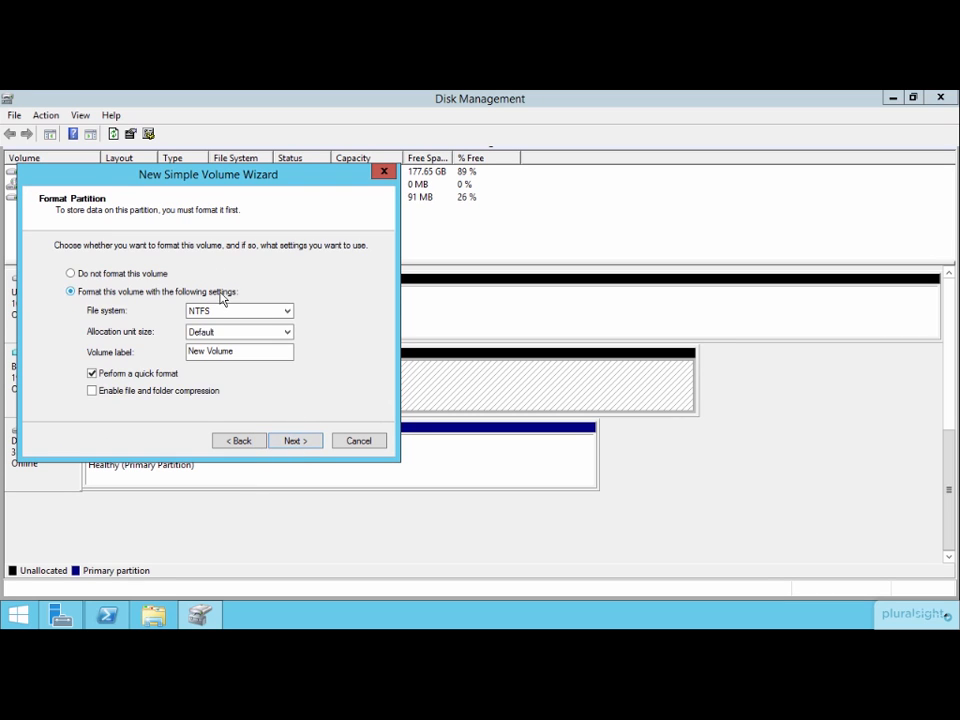
{"action": "left_click", "coordinate": [302, 444]}
{"action": "left_click", "coordinate": [306, 443]}
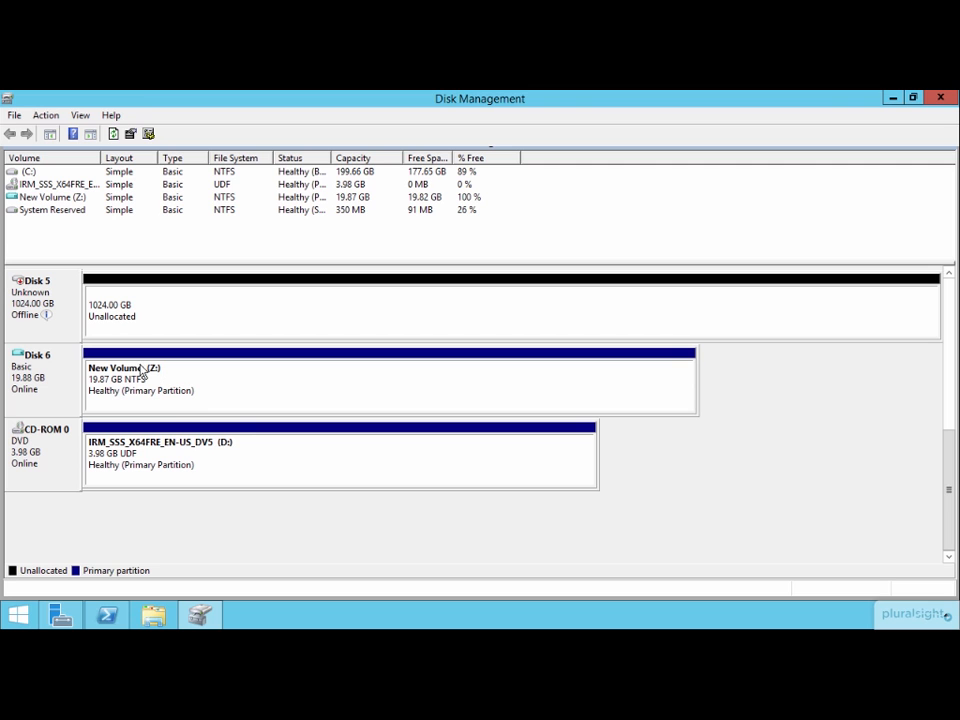
Step: Switch to File Explorer and open New Volume (Z:) to view its contents
{"action": "left_click", "coordinate": [155, 615]}
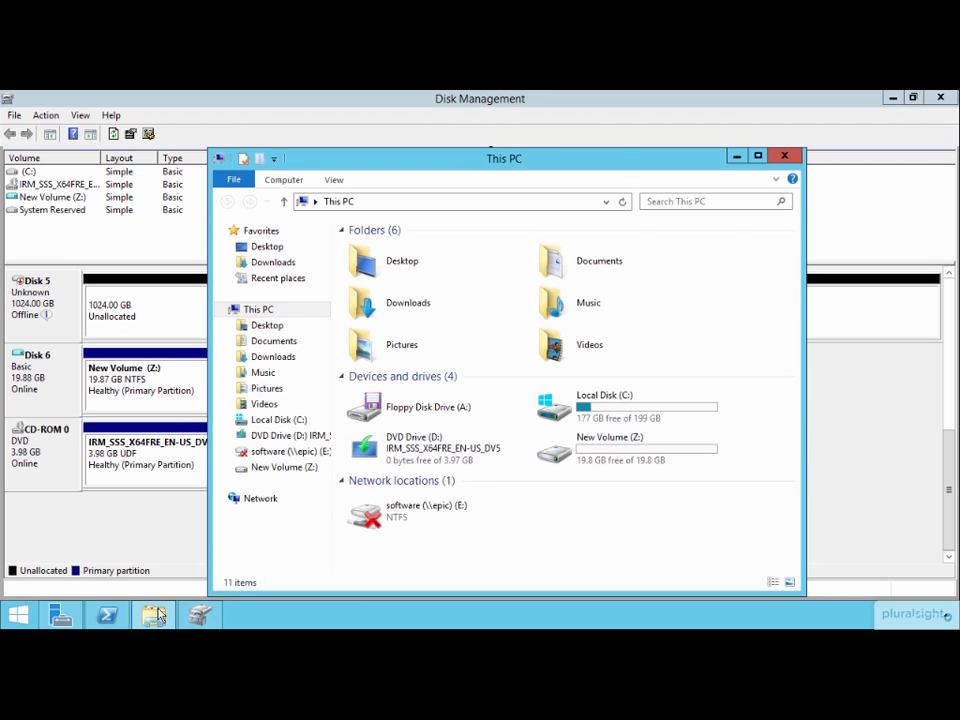
{"action": "double_click", "coordinate": [632, 449]}
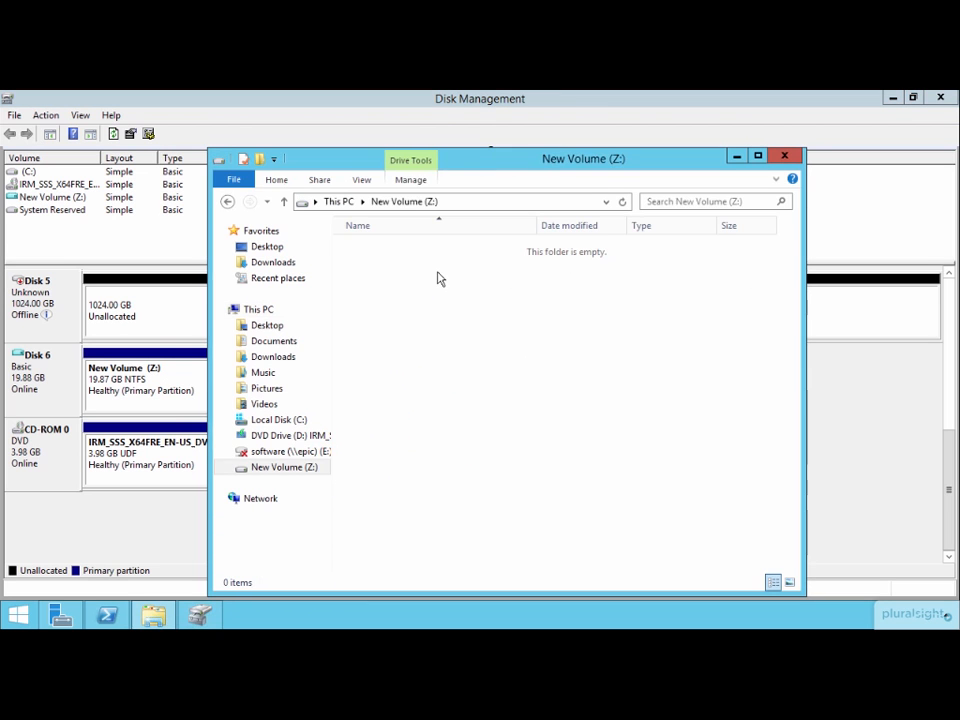